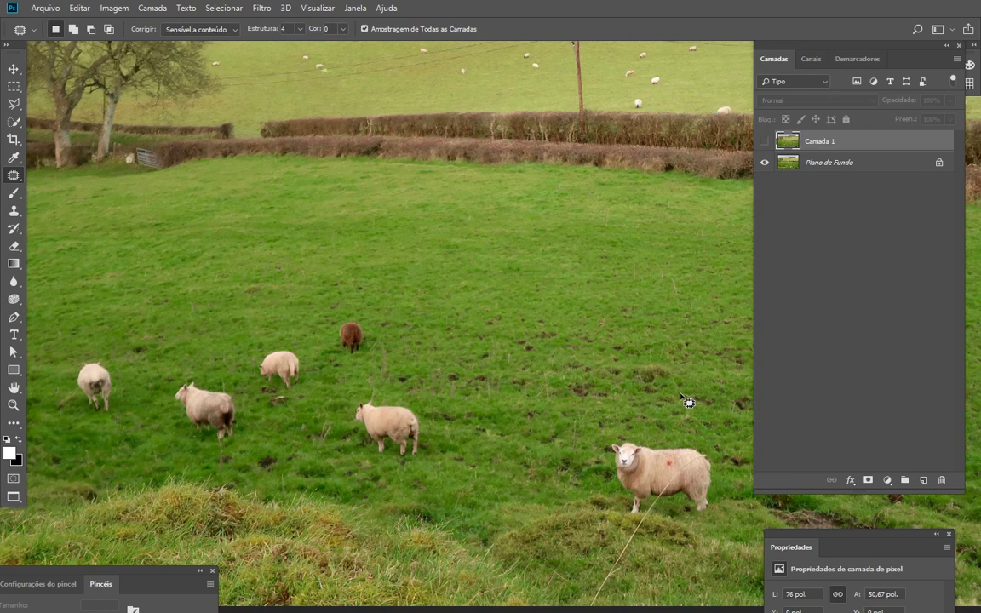
Patch out the first sheep and the central sheep with nearby grass on Camada 1
mouse_move(359, 359)
left_mouse_down()
mouse_move(361, 322)
mouse_move(359, 360)
mouse_move(421, 345)
left_mouse_up()
key("ctrl+d")
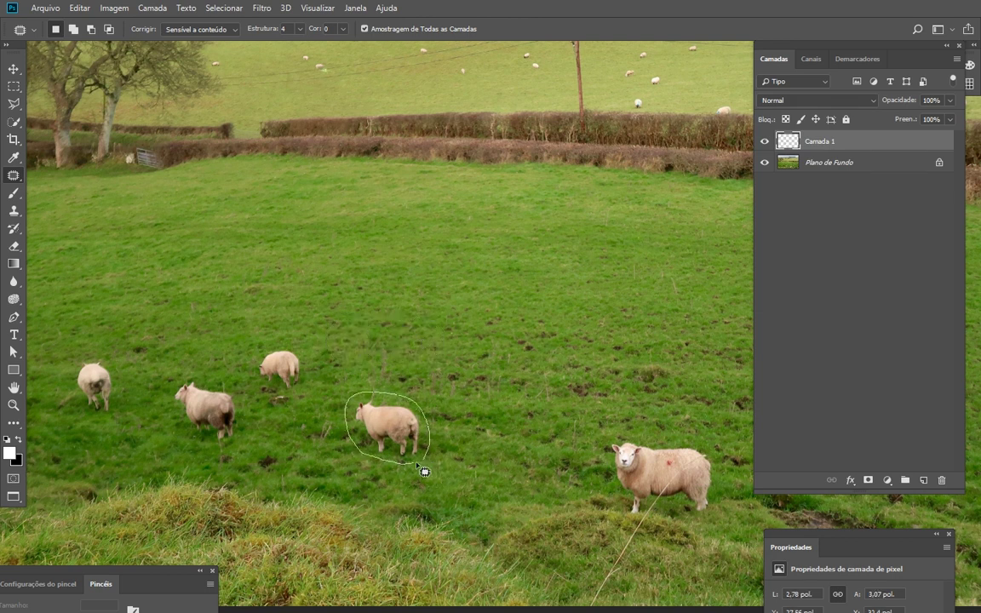
left_click_drag(425, 412, 425, 467)
left_click_drag(390, 441, 496, 452)
key("ctrl+d")
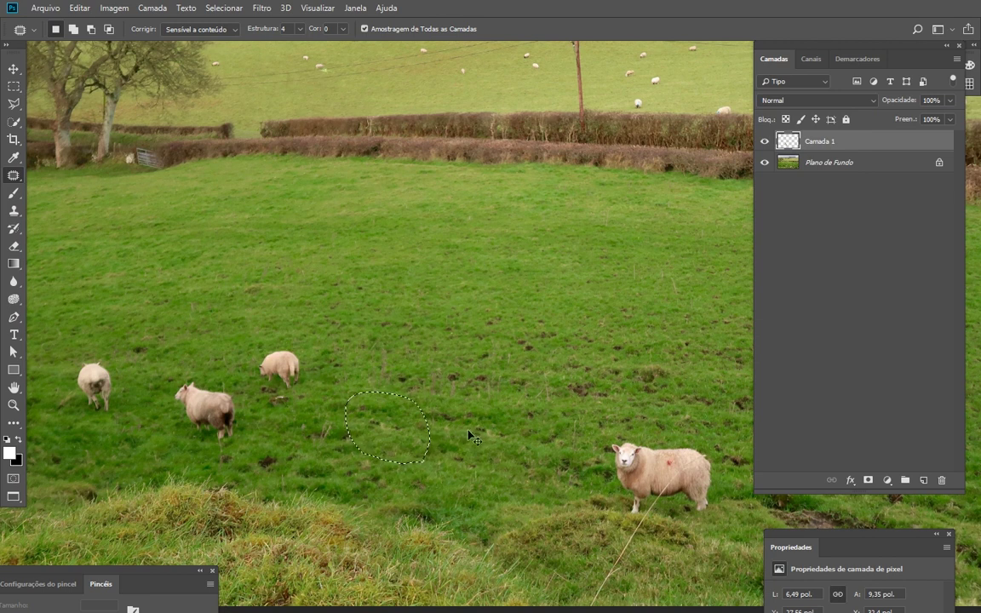
Patch out the small sheep and the left sheep in full-screen view
mouse_move(298, 379)
left_mouse_down()
mouse_move(291, 374)
mouse_move(381, 414)
left_mouse_up()
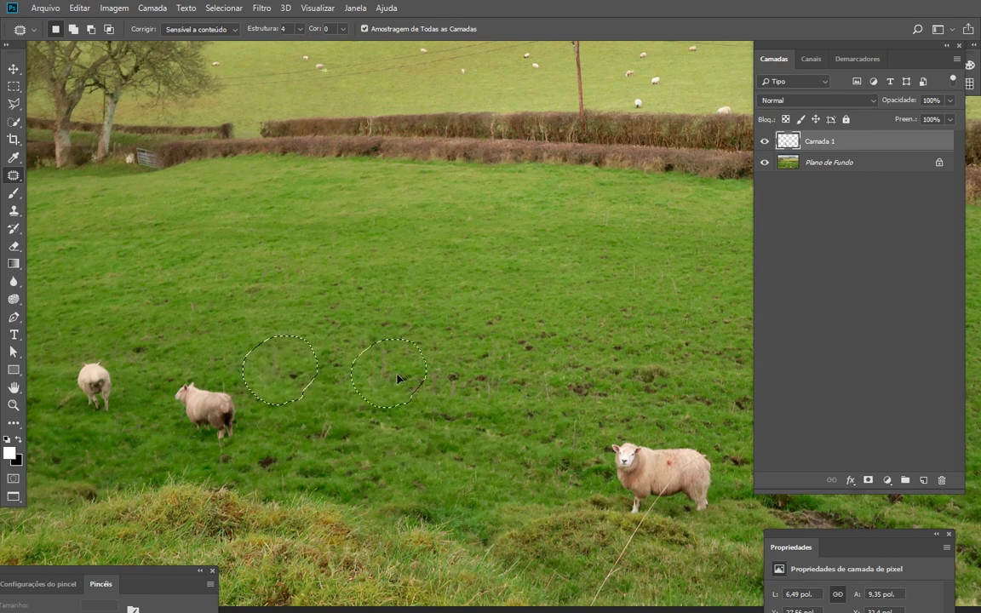
key("ctrl+d")
key("f")
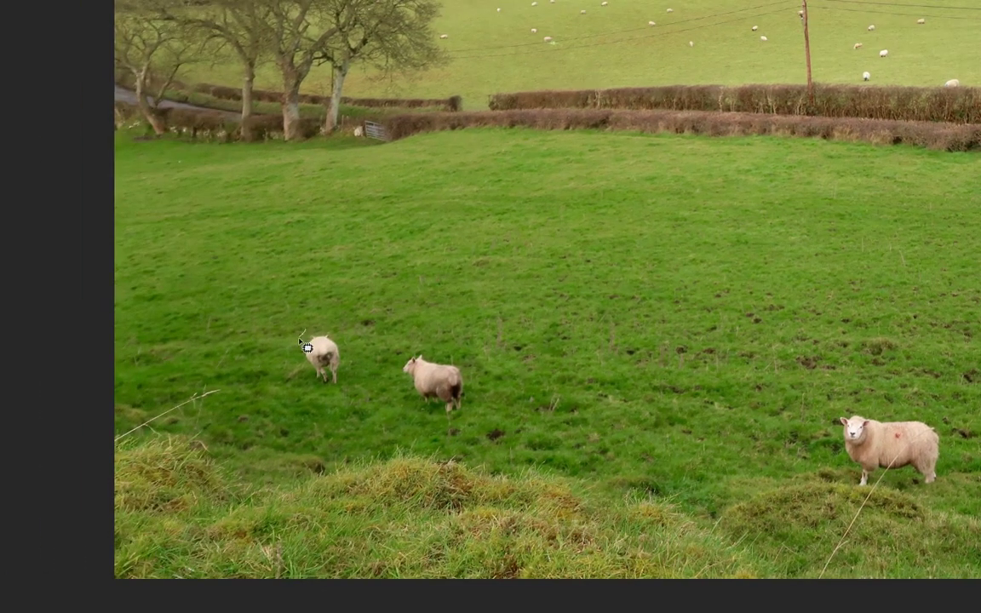
mouse_move(304, 345)
left_mouse_down()
mouse_move(307, 394)
mouse_move(357, 386)
left_mouse_up()
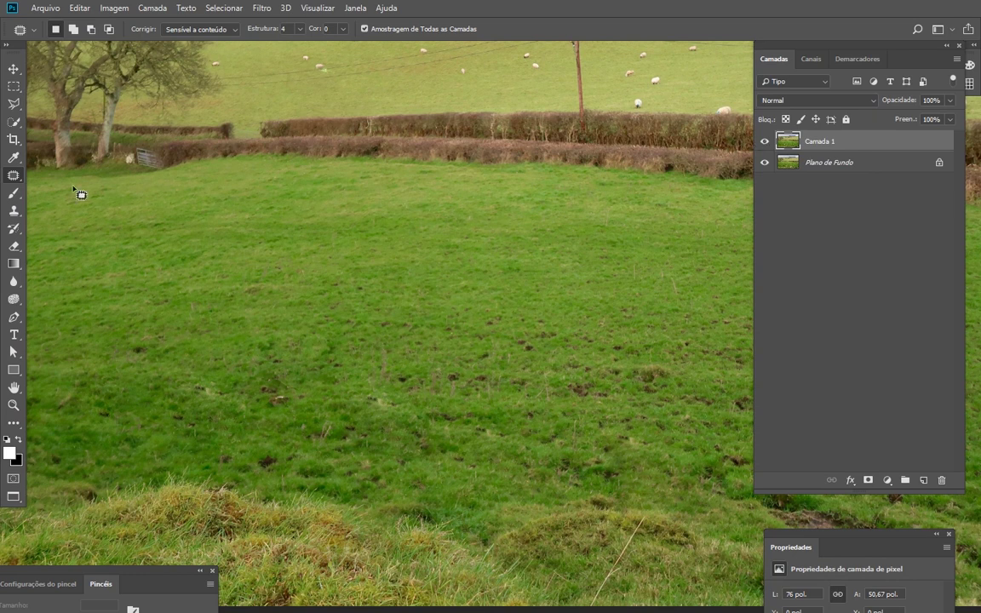
Select the Patch Tool (Ferramenta Correção) and delete Camada 1, leaving only Plano de Fundo
right_click(15, 178)
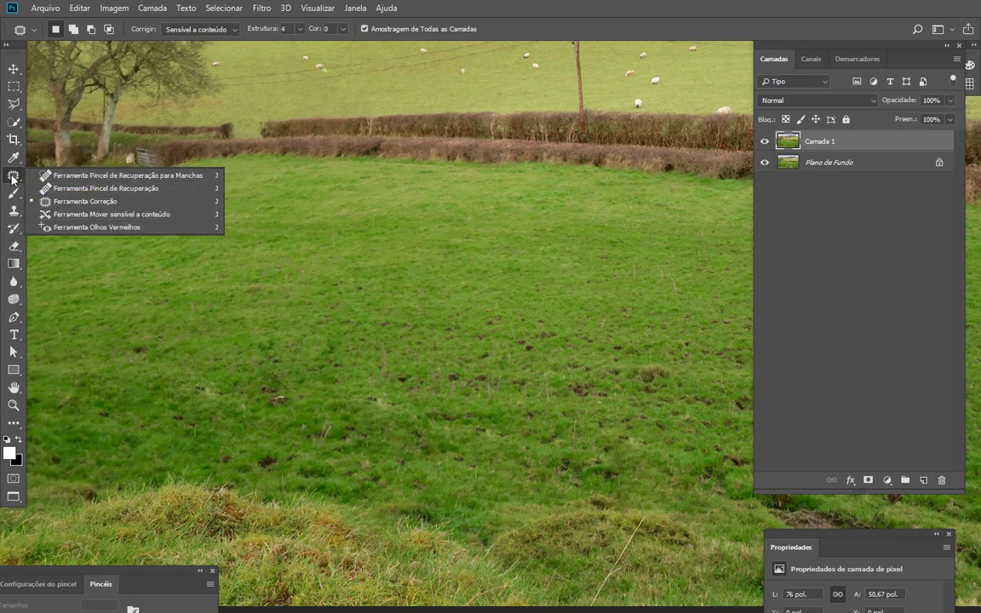
left_click(94, 202)
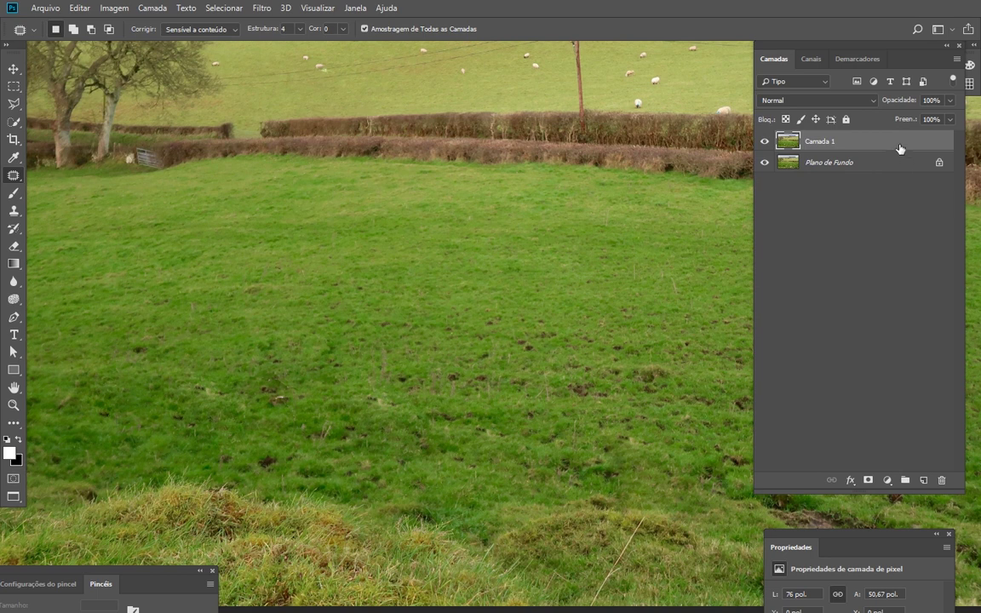
left_click_drag(811, 135, 939, 480)
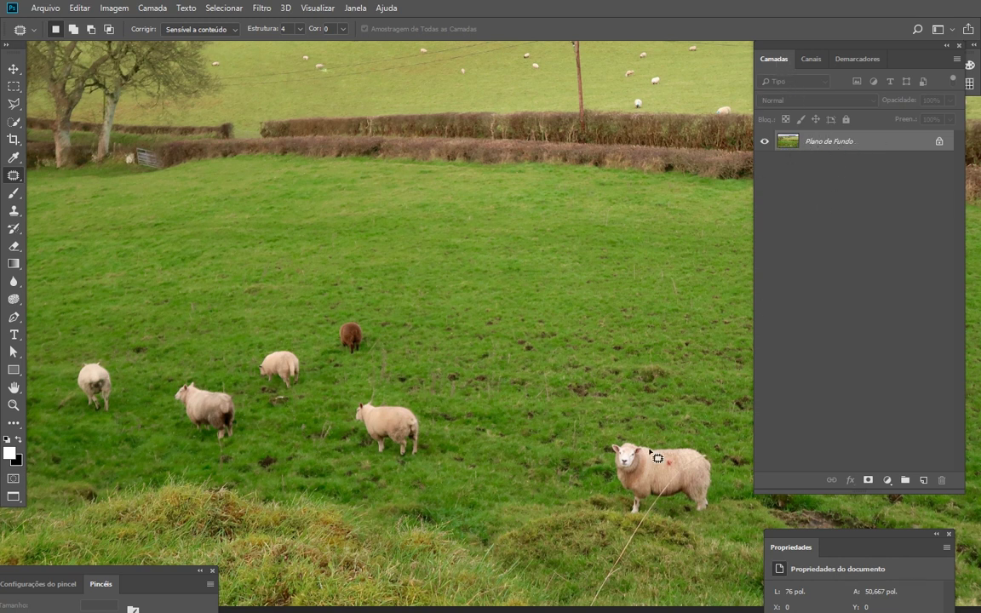
Add empty layer Camada 1 above Plano de Fundo, keeping it visible and active
left_click(924, 481)
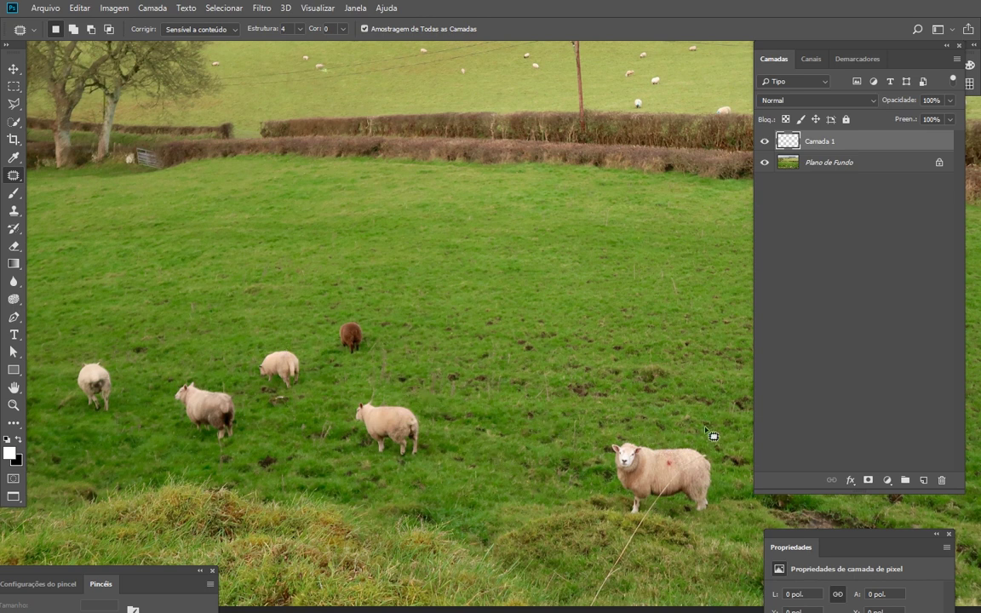
left_click(763, 141)
left_click(833, 164)
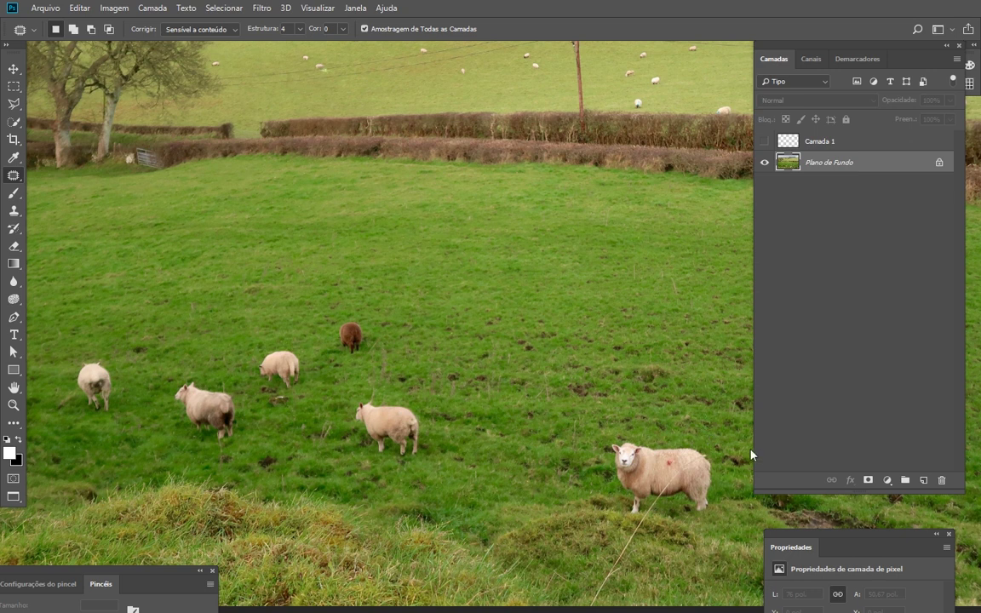
left_click(764, 140)
left_click(830, 141)
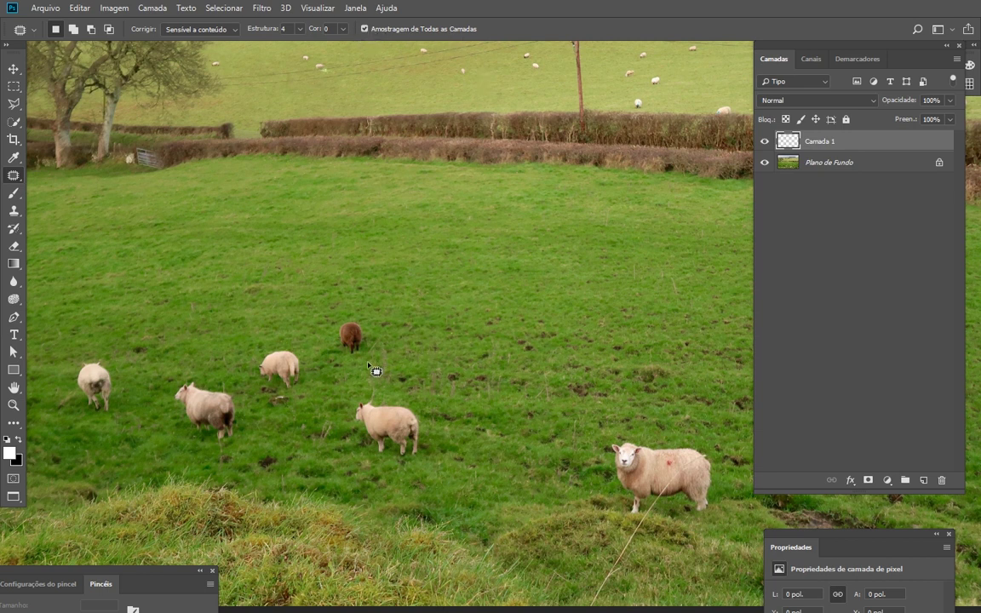
Patch the brown sheep with nearby grass and deselect
mouse_move(359, 361)
left_mouse_down()
mouse_move(370, 349)
mouse_move(351, 324)
mouse_move(331, 355)
mouse_move(354, 365)
left_mouse_up()
left_click_drag(357, 346, 420, 344)
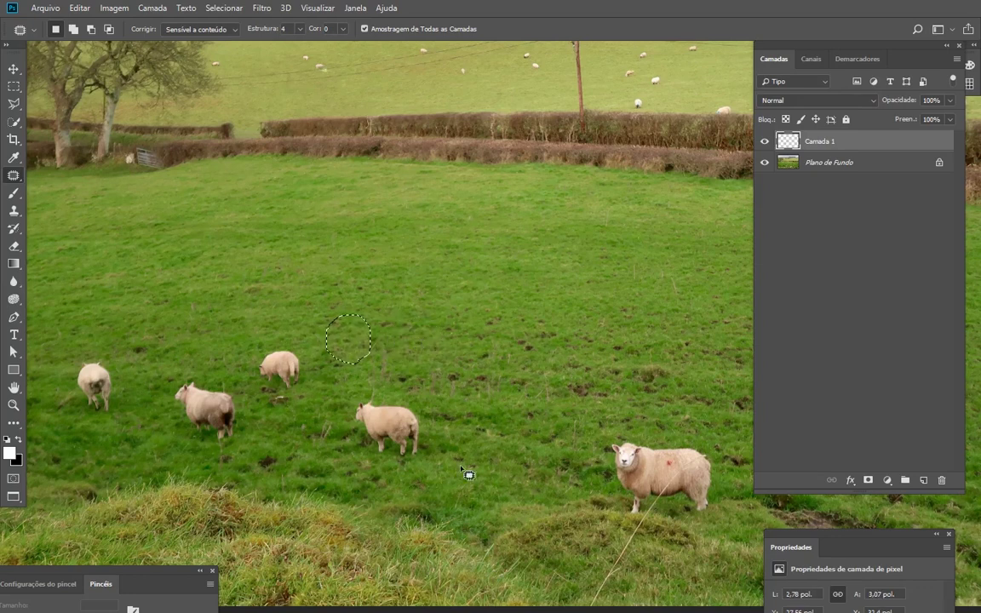
key("ctrl+d")
Patch the central sheep with grass from above, then undo that patch
left_click_drag(399, 402, 356, 411)
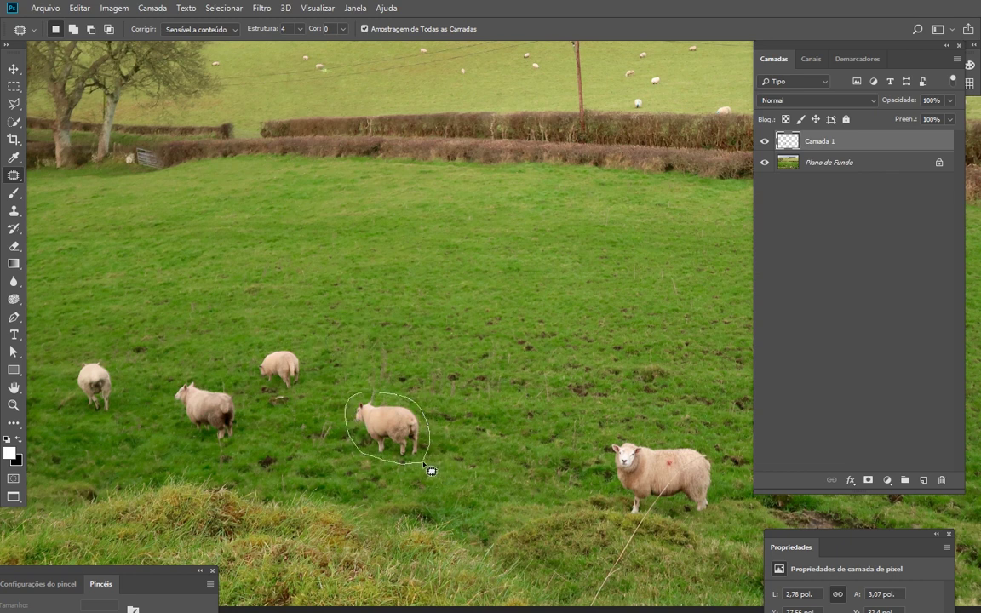
left_click_drag(430, 470, 433, 468)
mouse_move(391, 432)
left_mouse_down()
mouse_move(477, 229)
mouse_move(543, 220)
left_mouse_up()
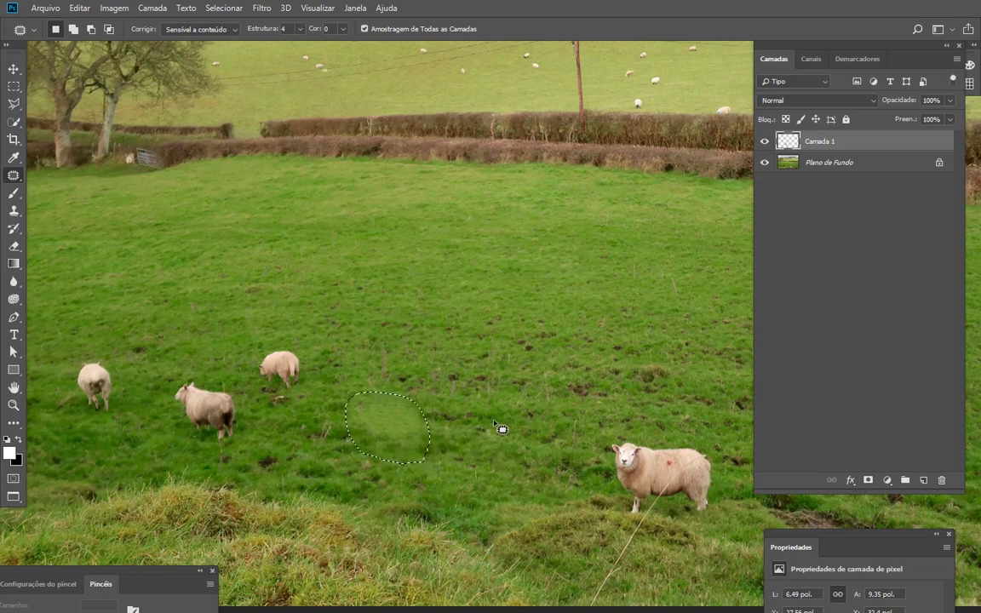
key("ctrl+d")
key("ctrl+z")
key("ctrl+z")
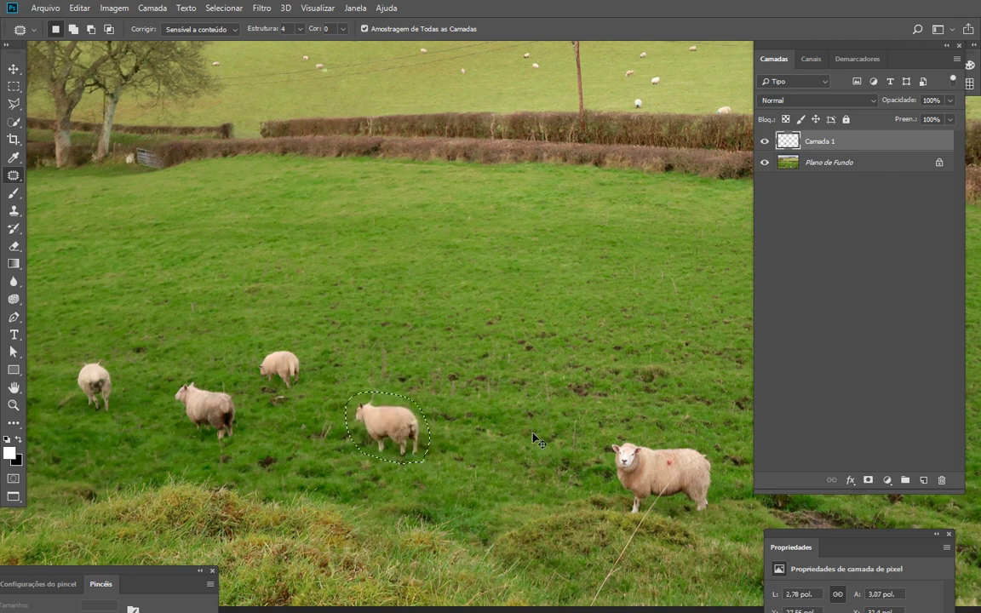
Patch the central sheep with grass to its right, then the small grazing sheep beside it
mouse_move(402, 449)
left_mouse_down()
mouse_move(517, 443)
mouse_move(506, 455)
left_mouse_up()
key("ctrl+d")
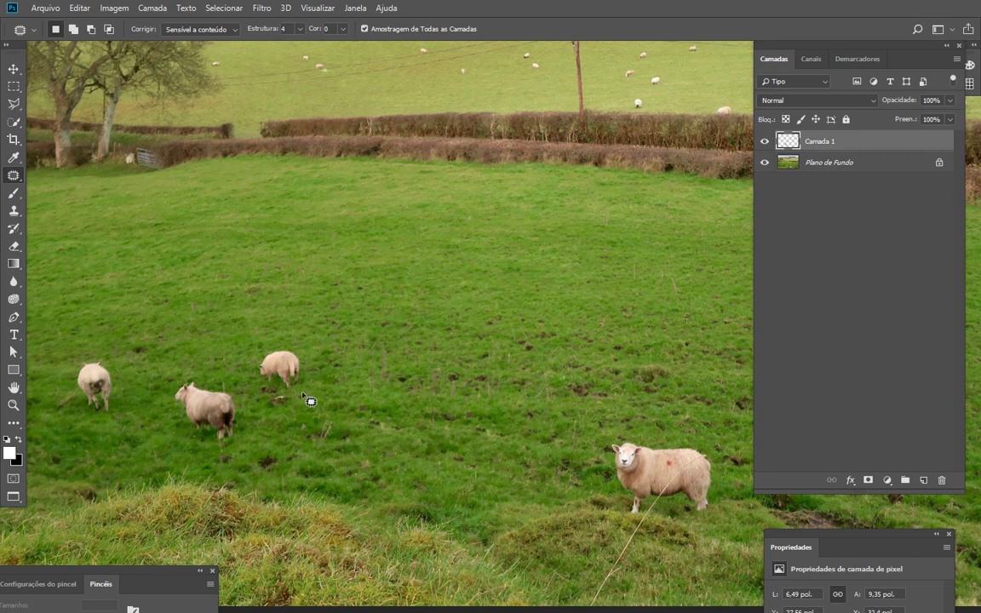
left_click_drag(303, 393, 264, 345)
mouse_move(247, 388)
left_mouse_down()
mouse_move(283, 406)
mouse_move(365, 378)
left_mouse_up()
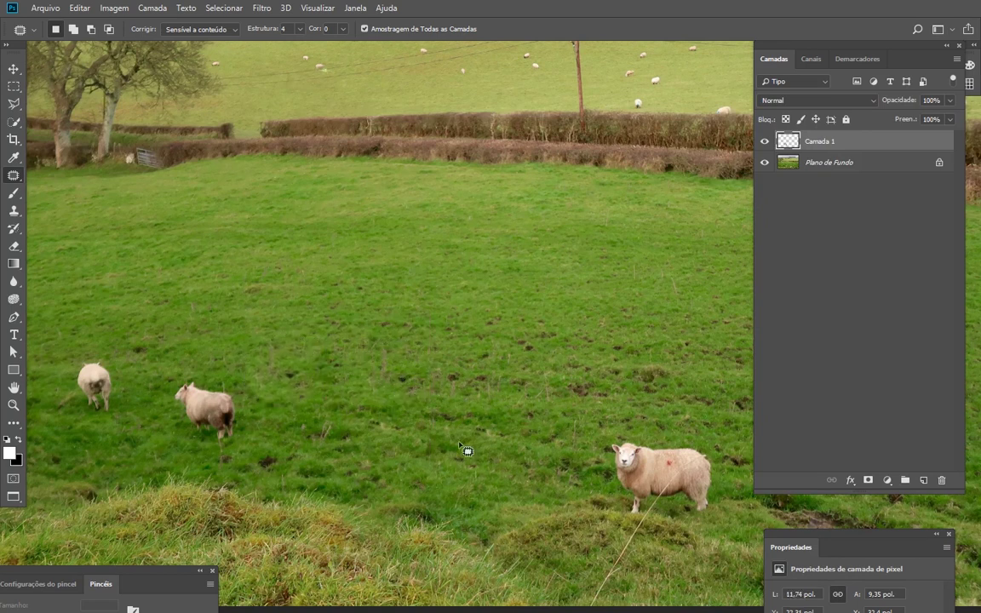
key("ctrl+d")
key("f")
key("f")
left_click_drag(471, 442, 603, 443)
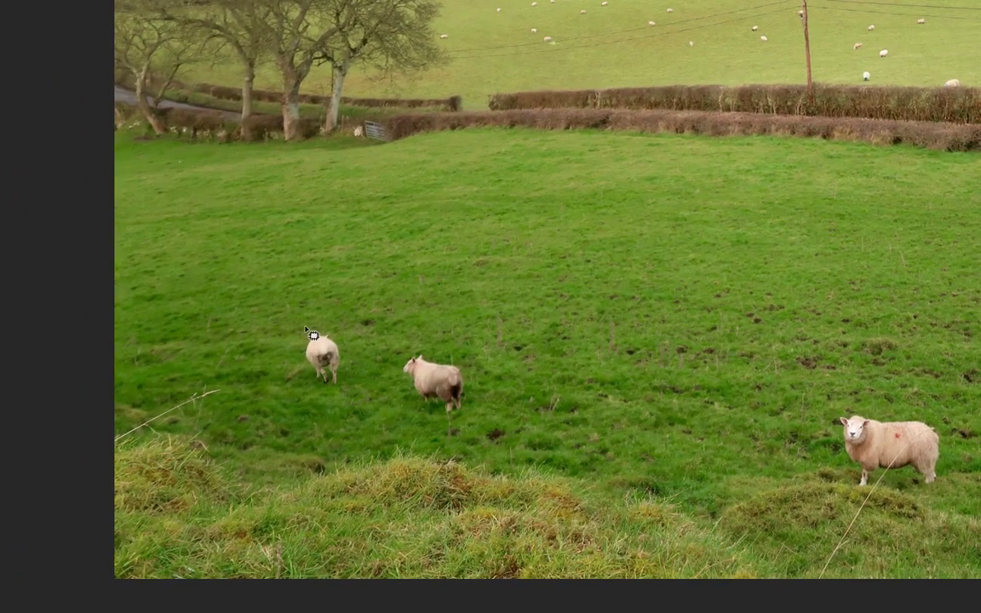
Patch out the leftmost sheep and the remaining left sheep with surrounding grass
left_click_drag(305, 330, 293, 355)
mouse_move(347, 385)
left_mouse_down()
mouse_move(357, 352)
mouse_move(333, 328)
mouse_move(305, 330)
left_mouse_up()
left_click_drag(328, 367, 260, 358)
key("ctrl+d")
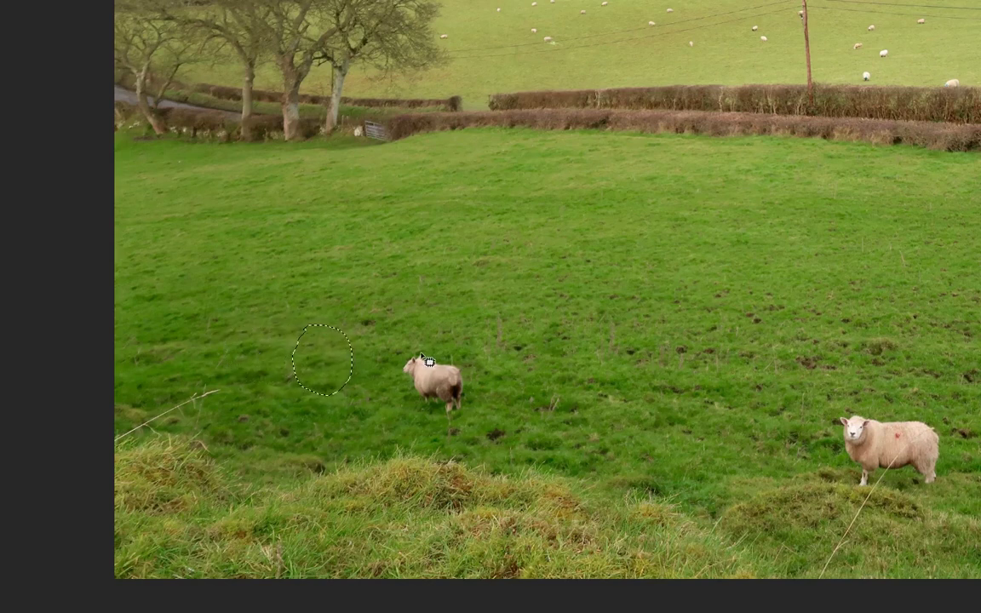
mouse_move(416, 349)
left_mouse_down()
mouse_move(482, 423)
mouse_move(416, 349)
left_mouse_up()
left_click_drag(439, 390, 320, 384)
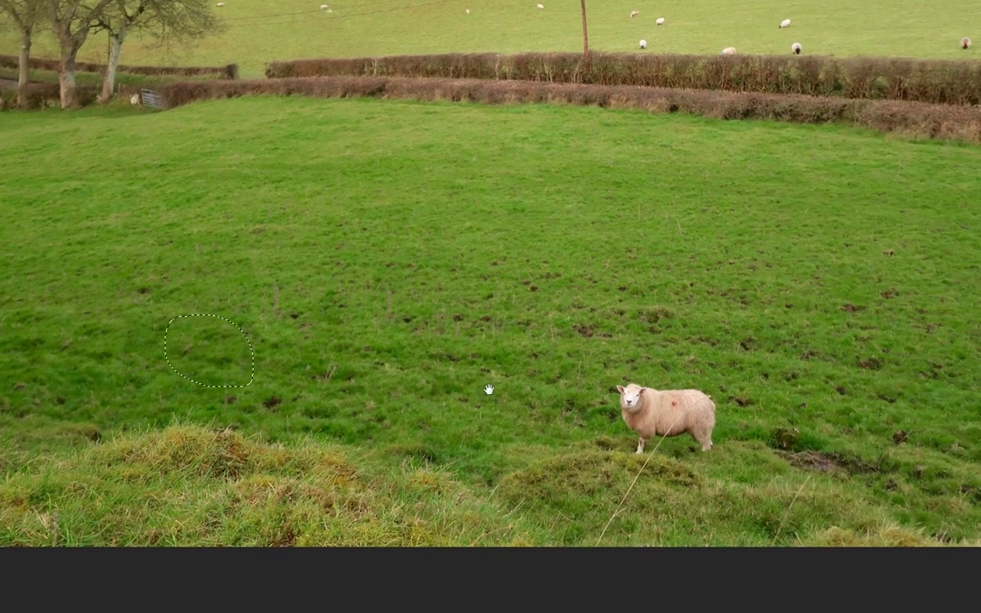
Patch the last sheep with grass to its left and zoom out to the whole photo
left_click_drag(617, 371, 607, 418)
left_click_drag(634, 463, 619, 372)
left_click_drag(690, 415, 491, 399)
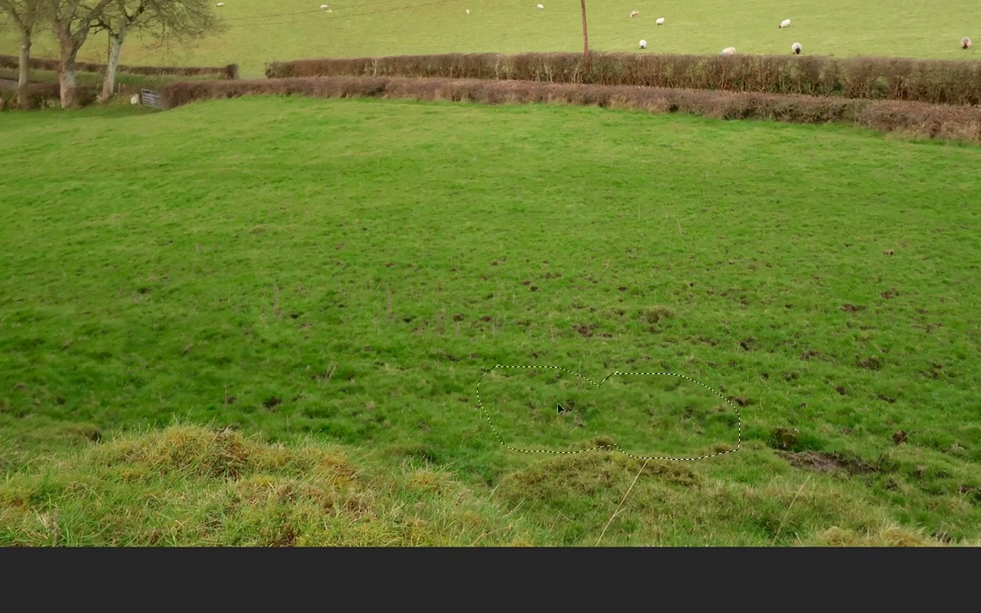
key("ctrl+d")
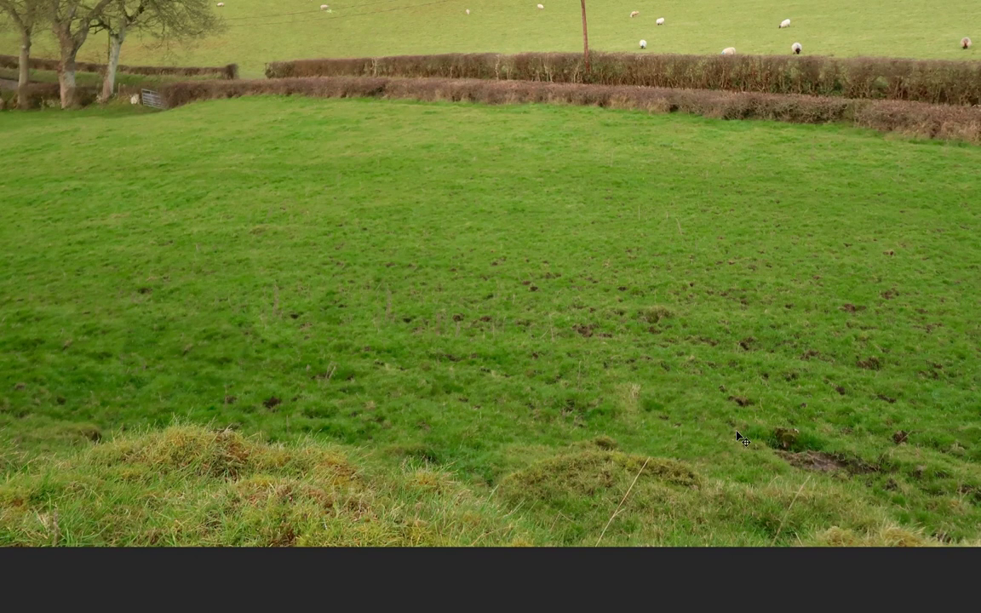
key("ctrl+minus")
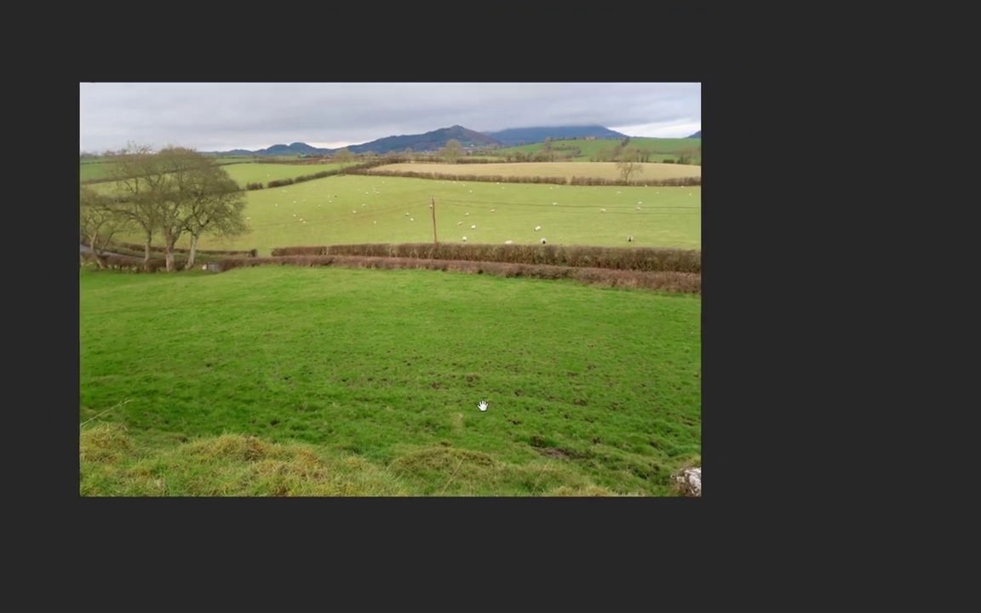
key("f")
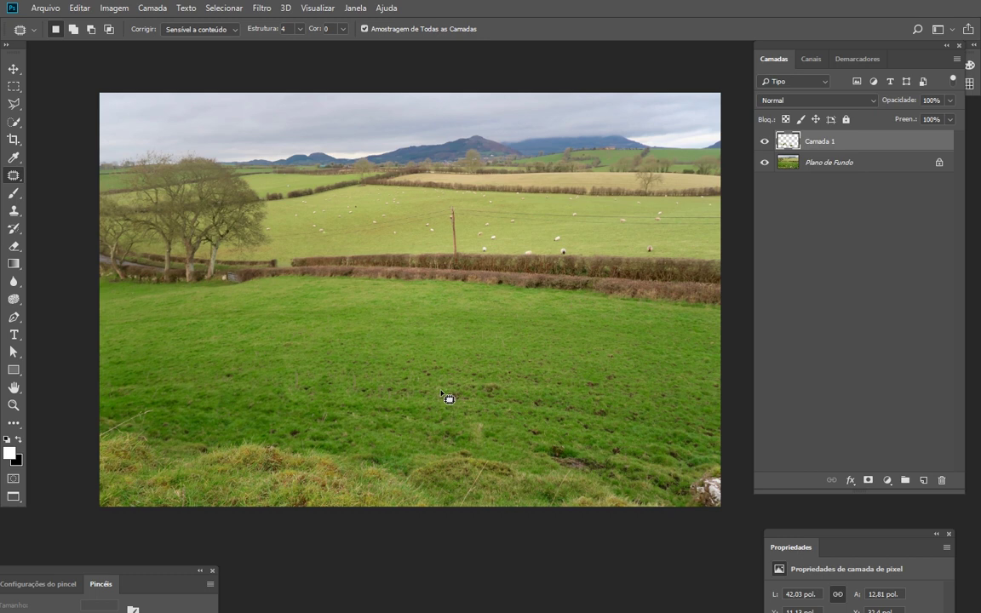
key("f")
key("f")
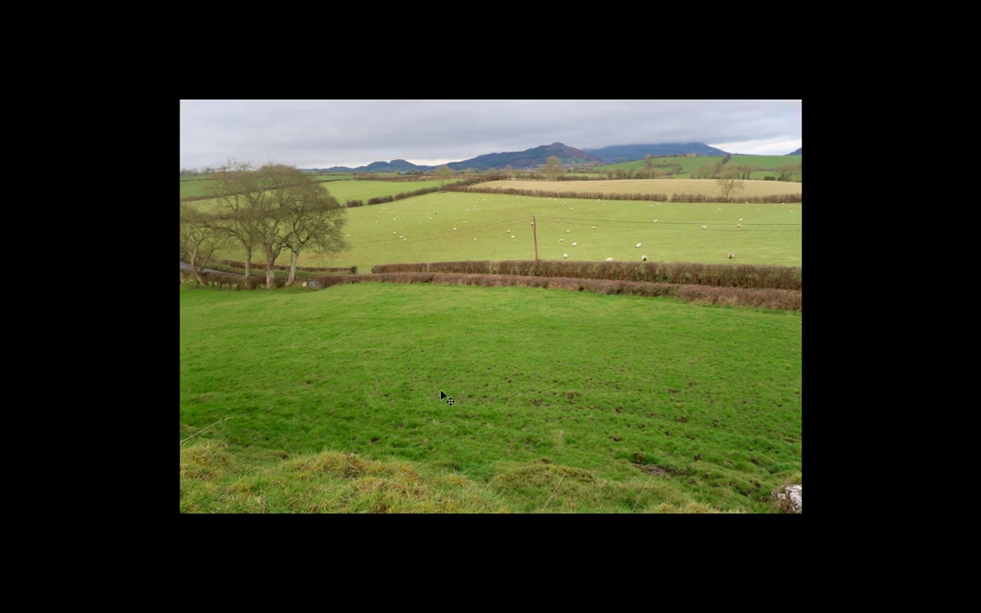
key("ctrl+0")
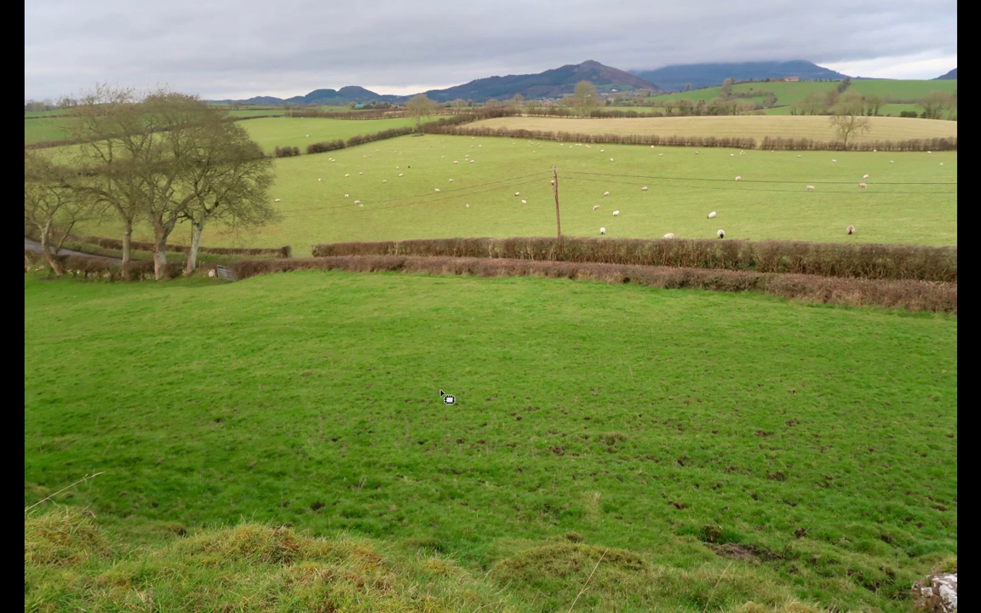
key("f")
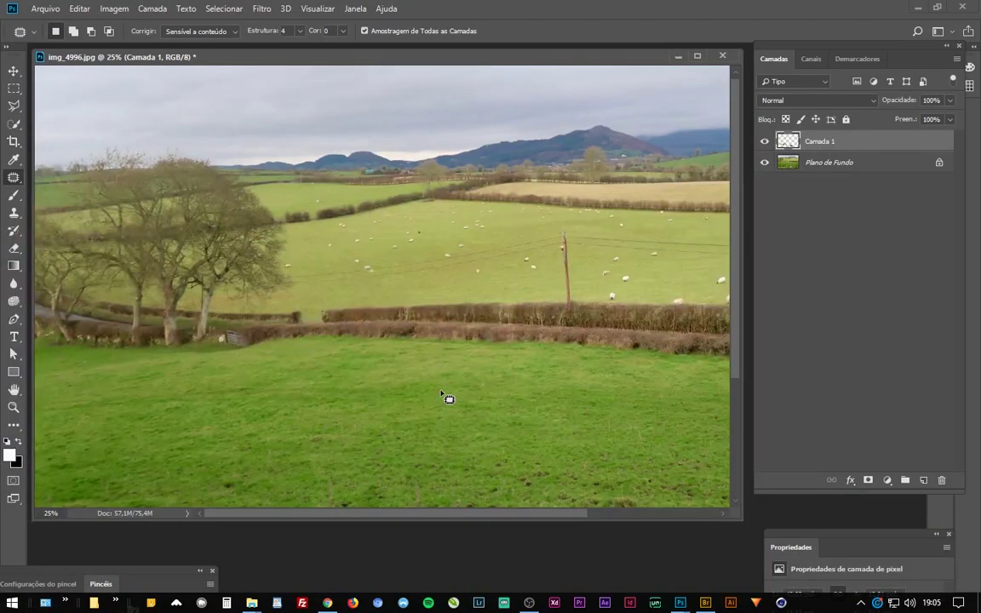
left_click_drag(444, 393, 459, 213)
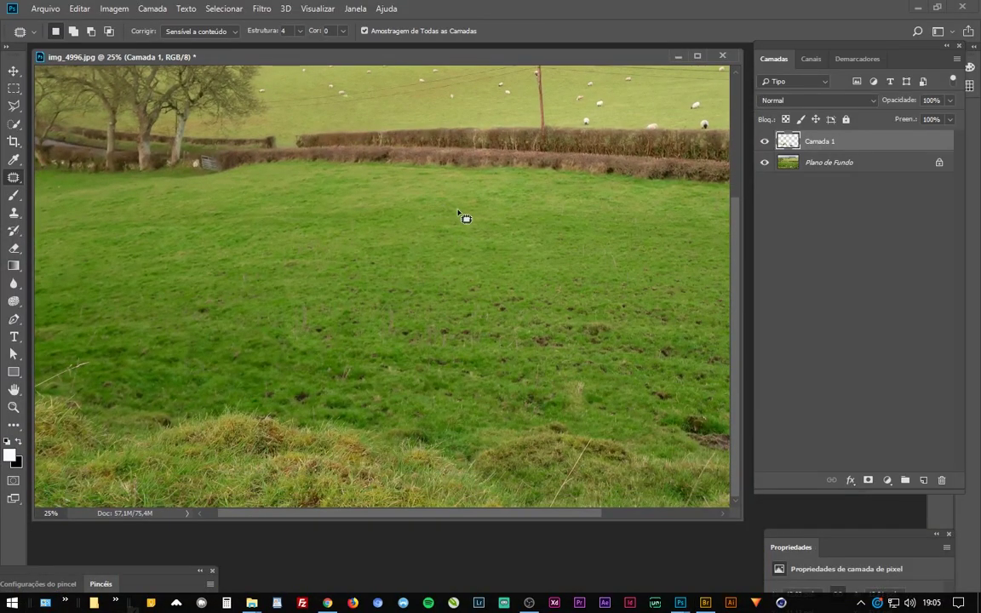